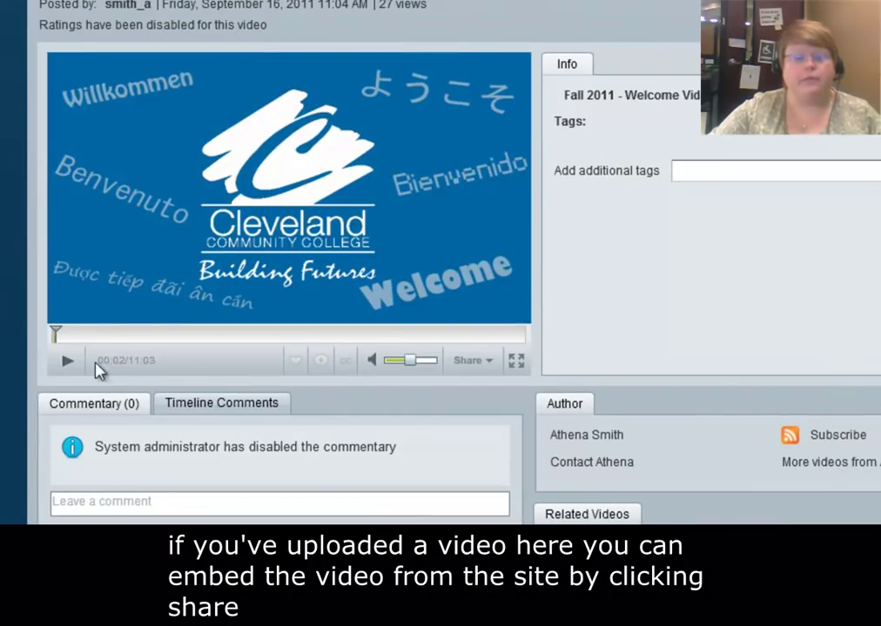
# - Show the Welcome Video's JavaScript embed code via Share > Copy Embed Code and select it all
pyautogui.click(476, 367)
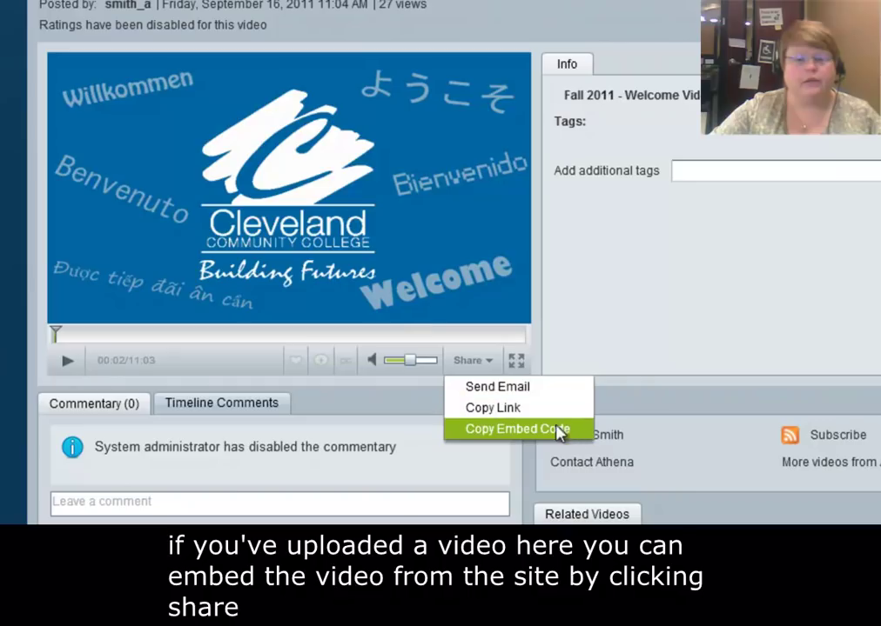
pyautogui.click(522, 429)
pyautogui.scroll(-3, 833, 405)
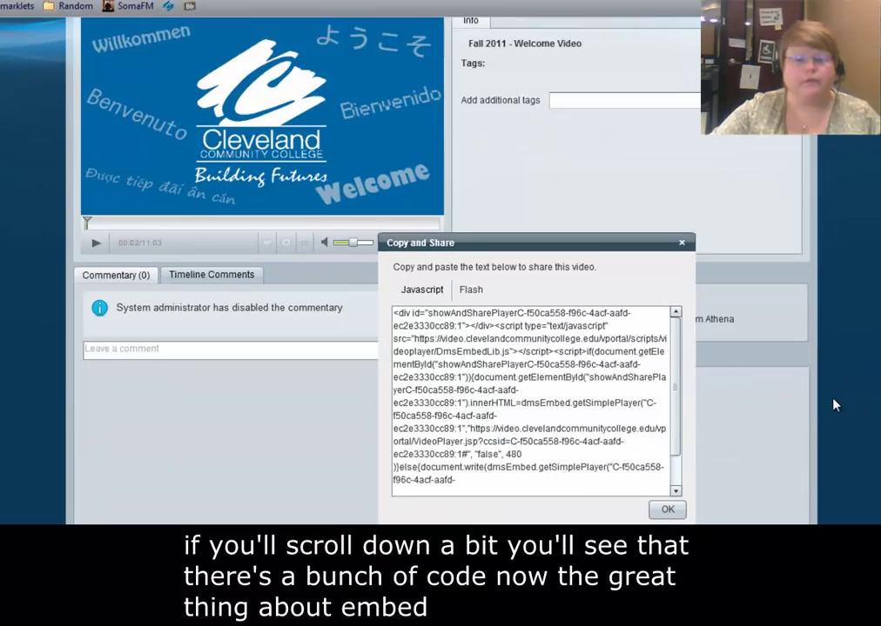
pyautogui.scroll(-3, 834, 405)
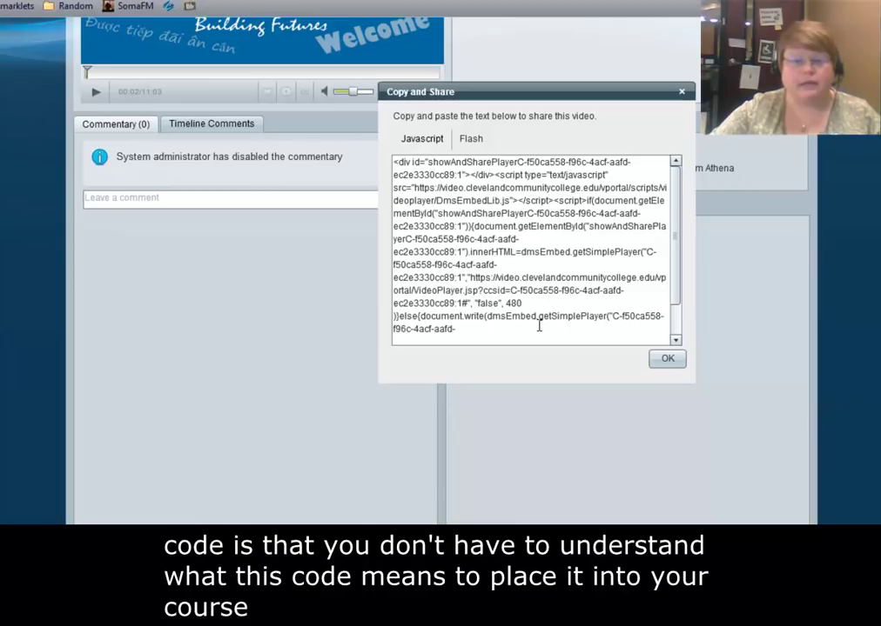
pyautogui.click(542, 241)
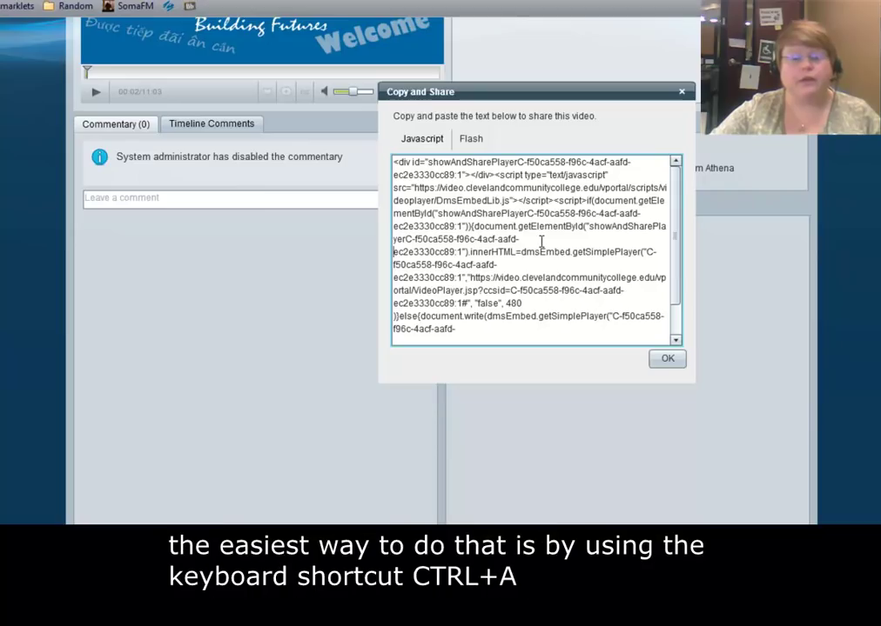
pyautogui.hotkey('ctrl', 'a')
pyautogui.hotkey('ctrl', 'a')
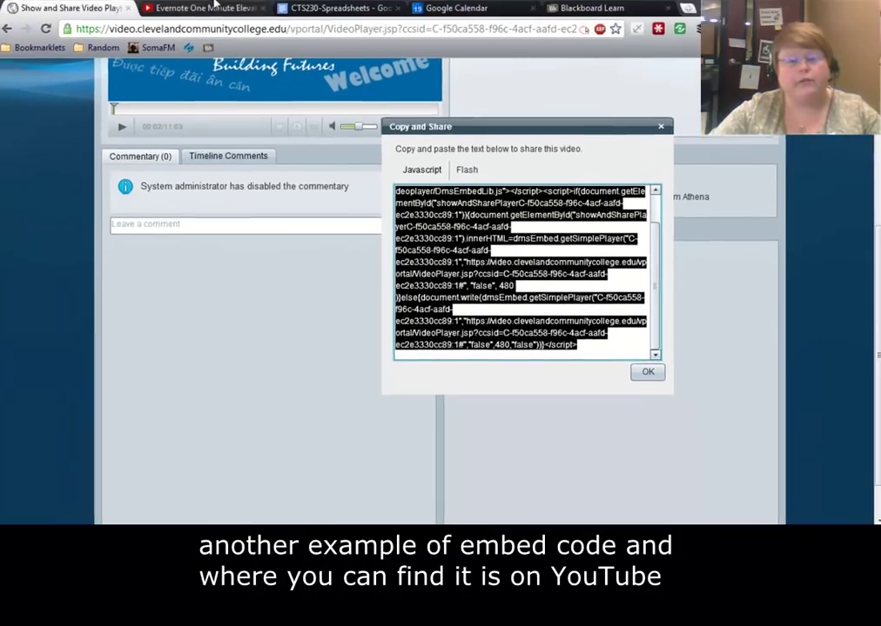
# - Show the Evernote One Minute Elevator Pitch video's iframe embed code at 640 × 480
pyautogui.click(210, 8)
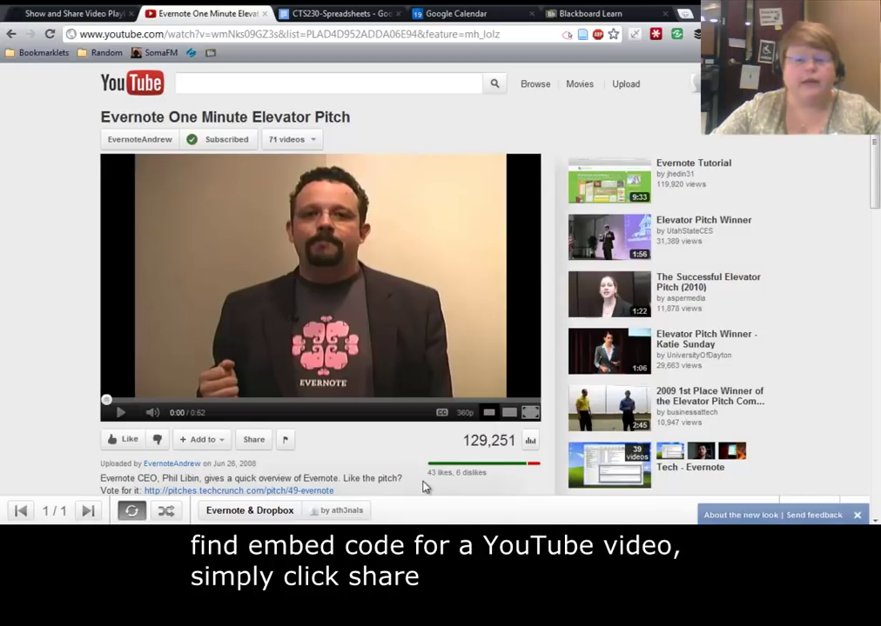
pyautogui.click(252, 440)
pyautogui.scroll(-1, 241, 452)
pyautogui.scroll(-1, 237, 447)
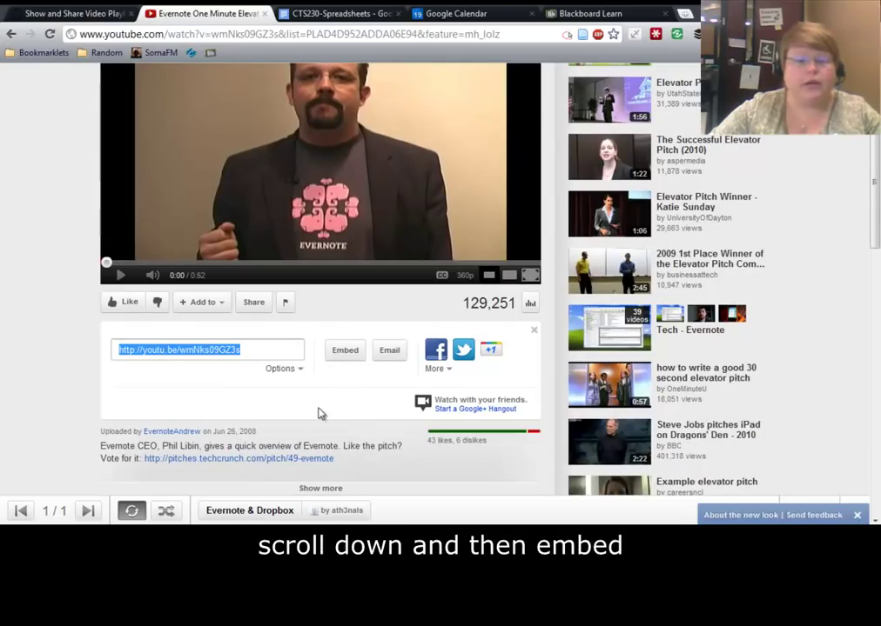
pyautogui.click(345, 353)
pyautogui.scroll(-1, 711, 369)
pyautogui.scroll(-1, 710, 368)
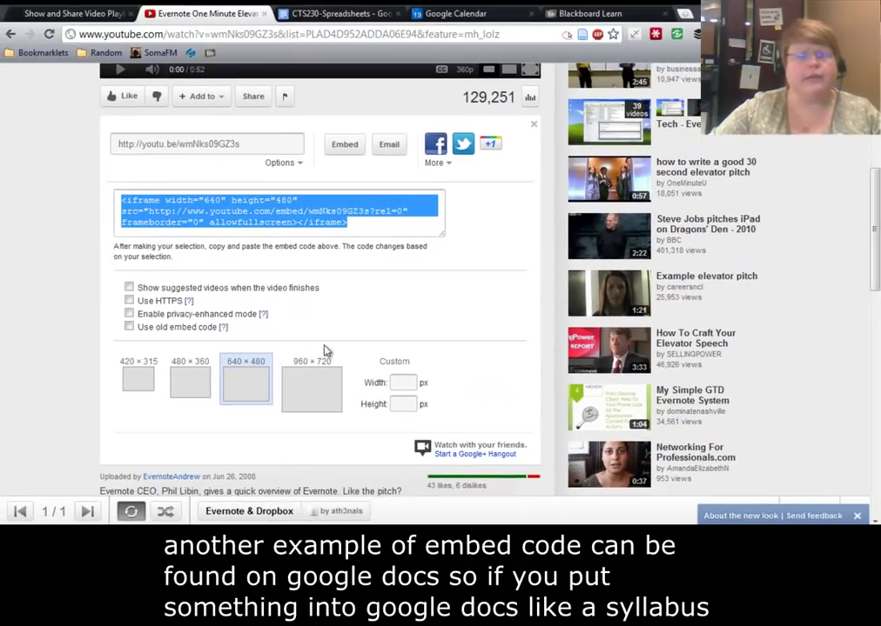
# - Copy the CTS230-Spreadsheets syllabus embed code from File > Publish to the Web
pyautogui.click(352, 15)
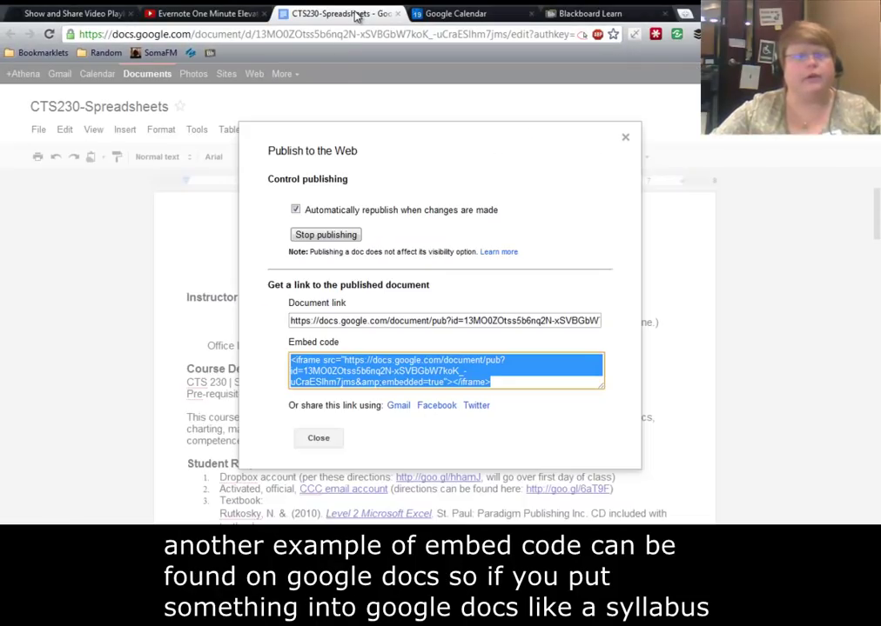
pyautogui.click(625, 139)
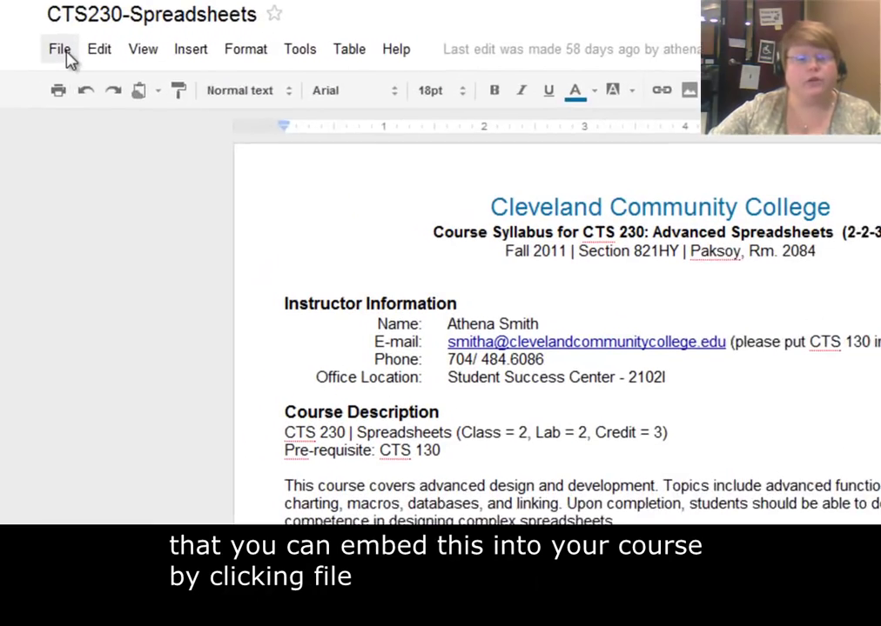
pyautogui.click(40, 121)
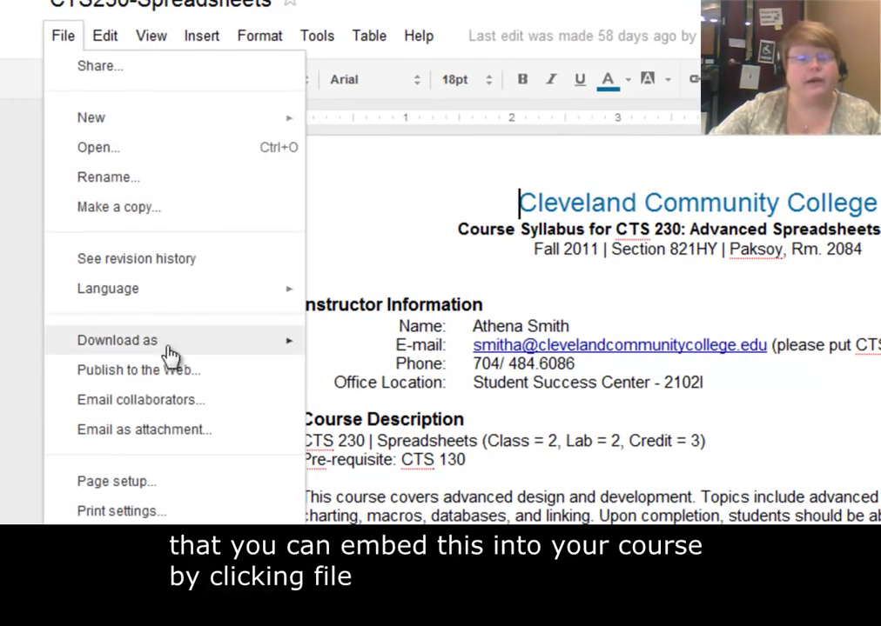
pyautogui.click(209, 370)
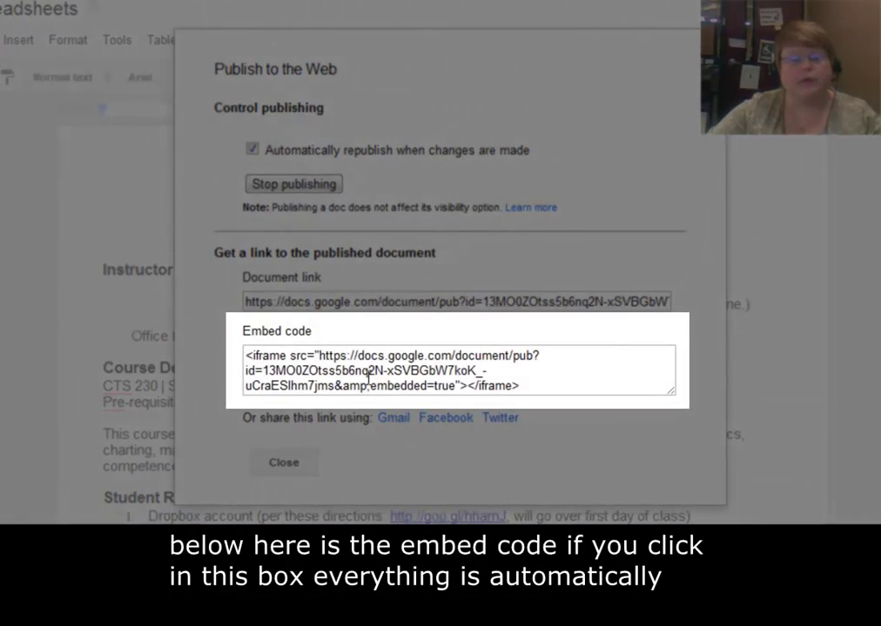
pyautogui.click(383, 375)
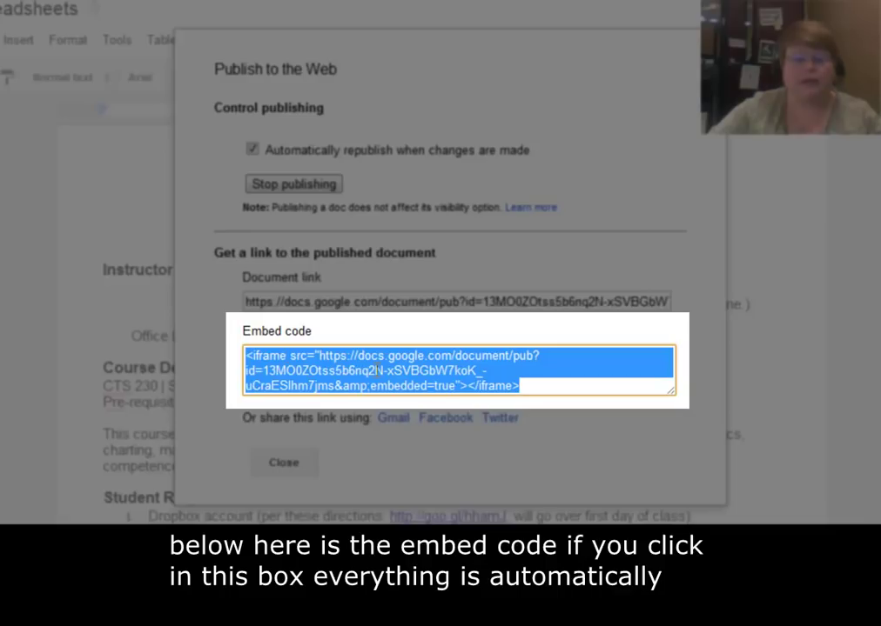
pyautogui.hotkey('ctrl', 'c')
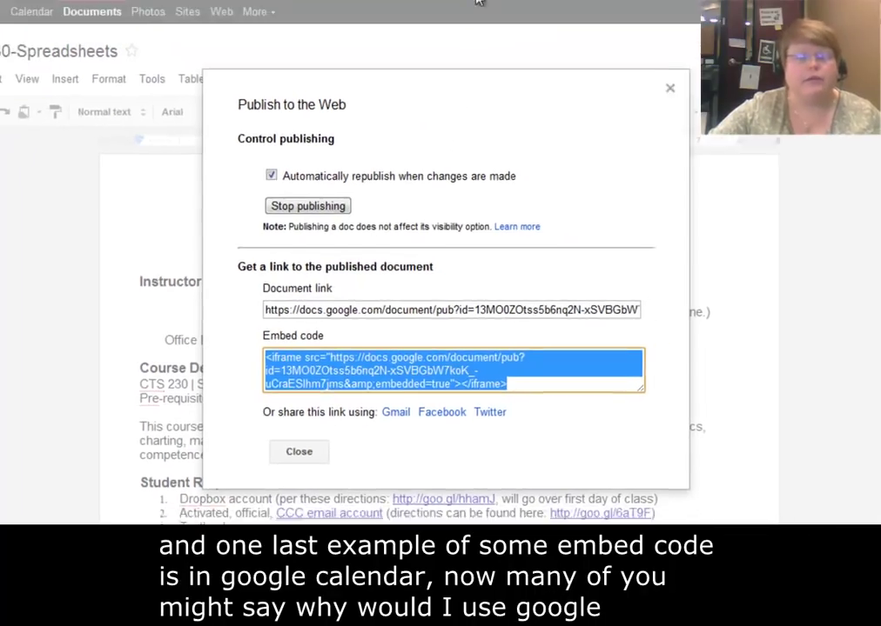
# - Copy the whole CCC Holidays calendar's Embed This Calendar iframe code from its settings
pyautogui.click(455, 13)
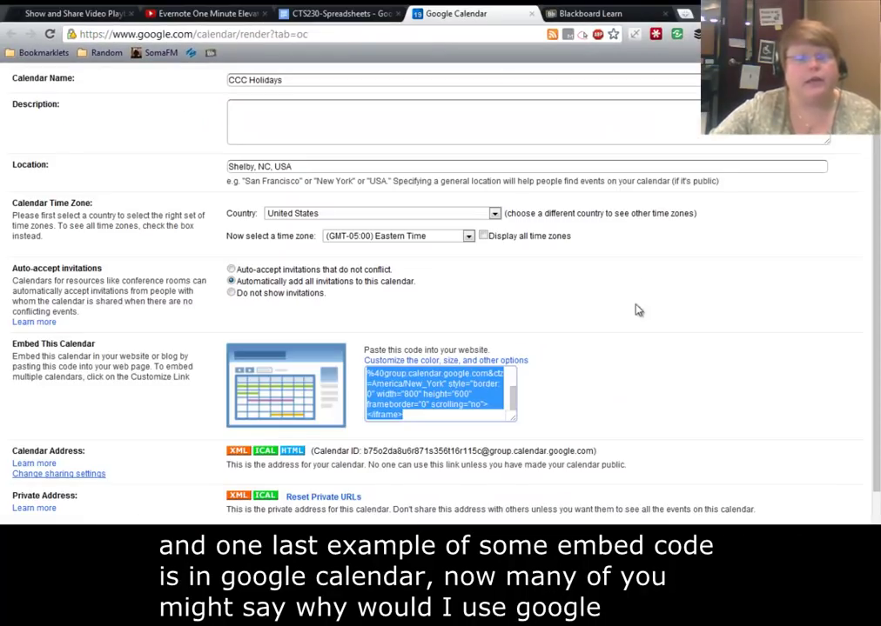
pyautogui.scroll(1, 637, 322)
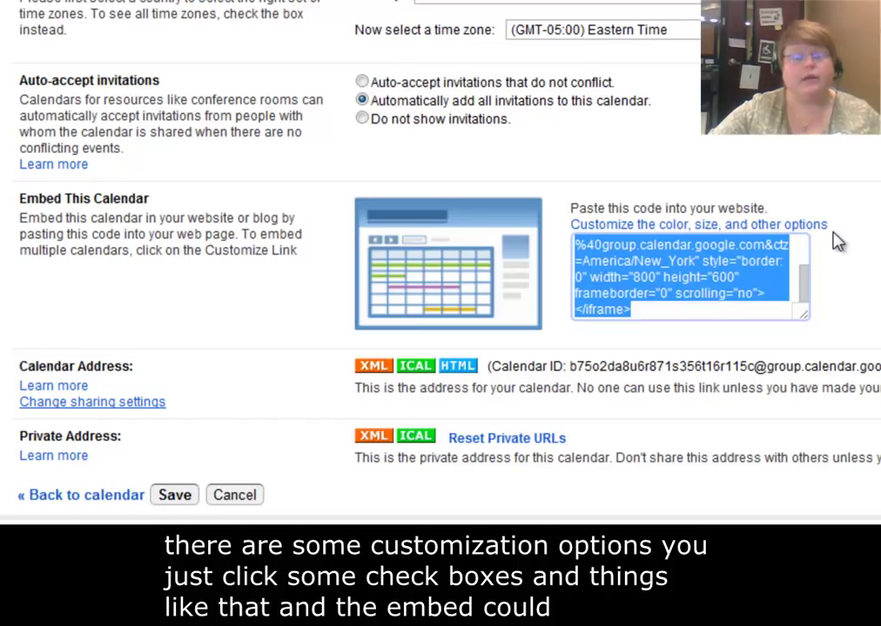
pyautogui.click(648, 275)
pyautogui.hotkey('ctrl', 'a')
pyautogui.hotkey('ctrl', 'c')
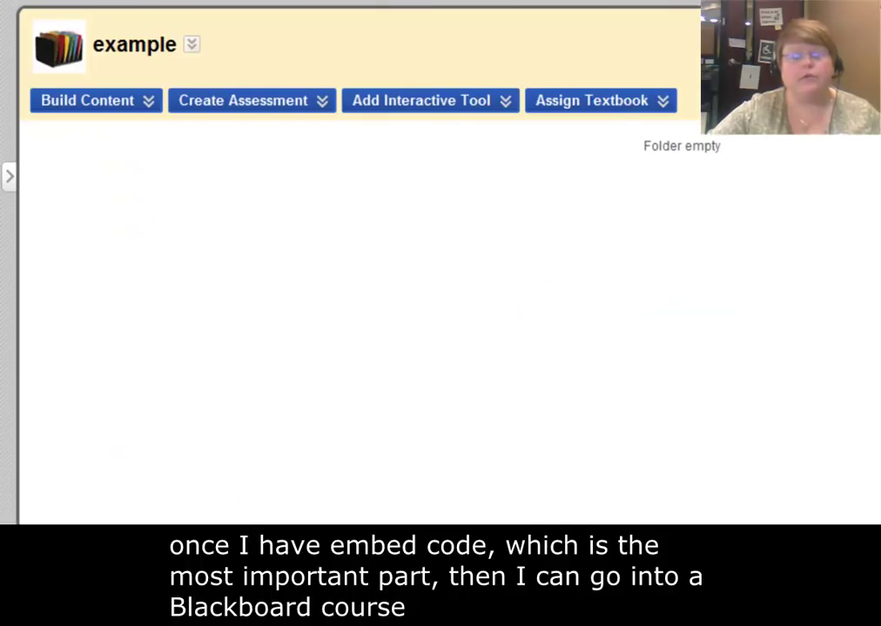
# - Create a new Build Content > Item in the example folder named 'Course Schedule'
pyautogui.click(636, 101)
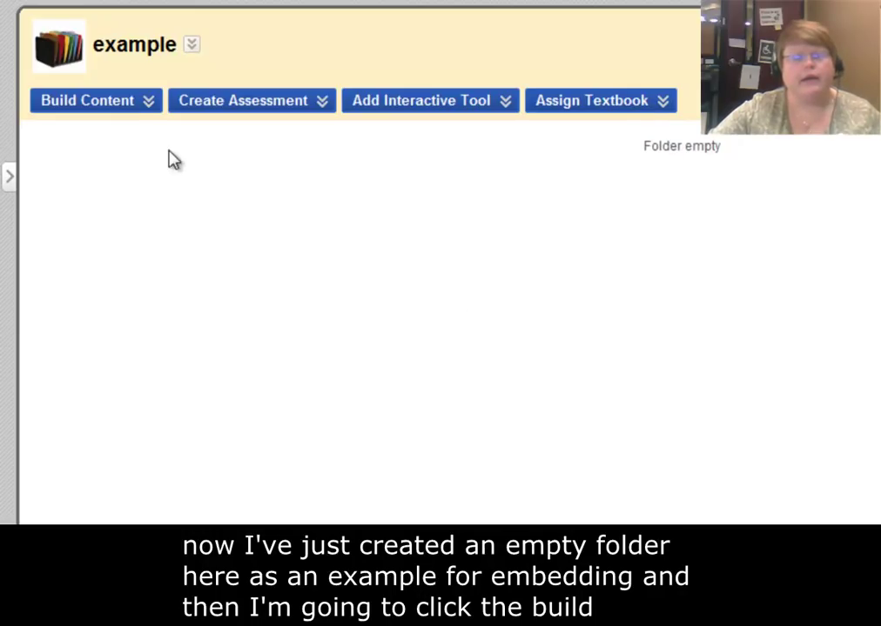
pyautogui.click(121, 106)
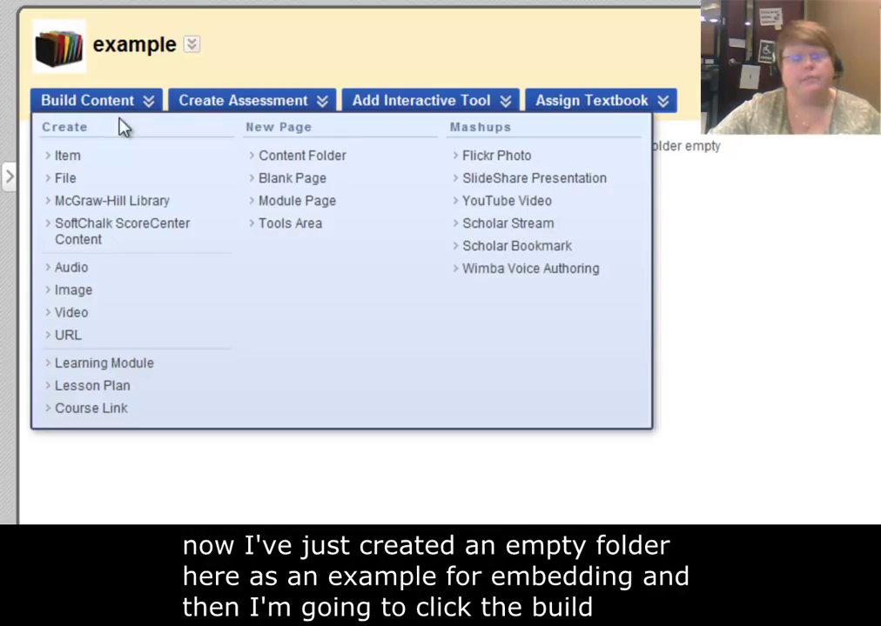
pyautogui.click(94, 164)
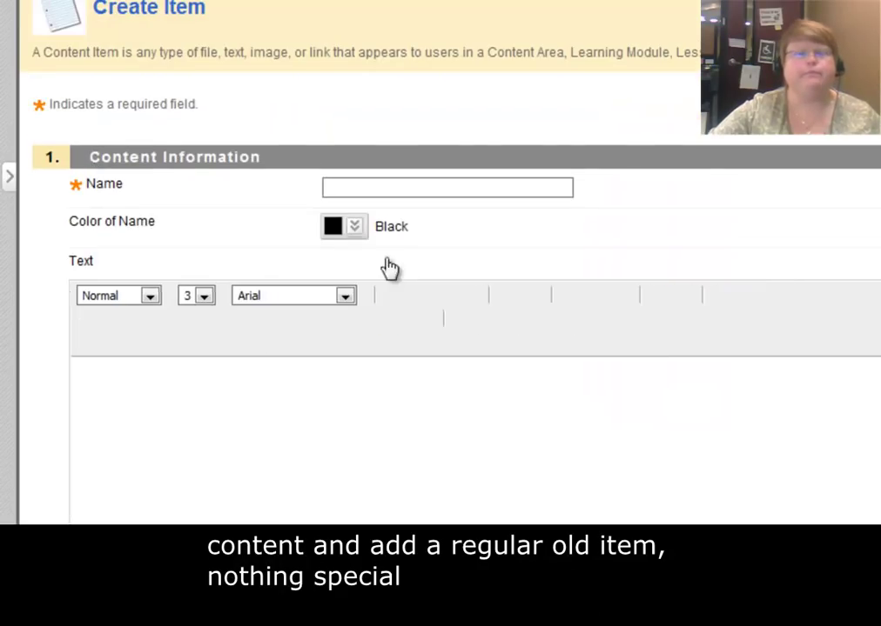
pyautogui.click(404, 190)
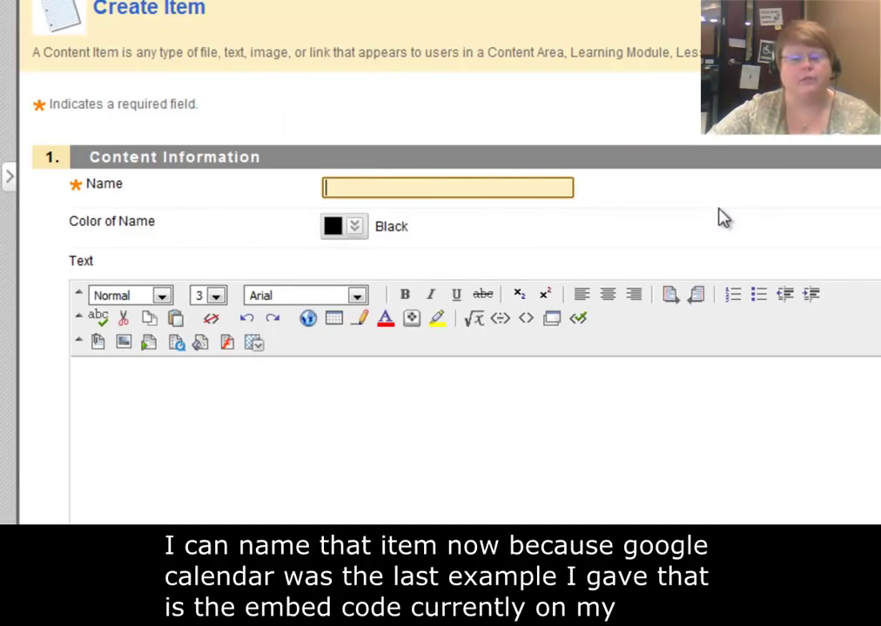
pyautogui.write('Course Schedule')
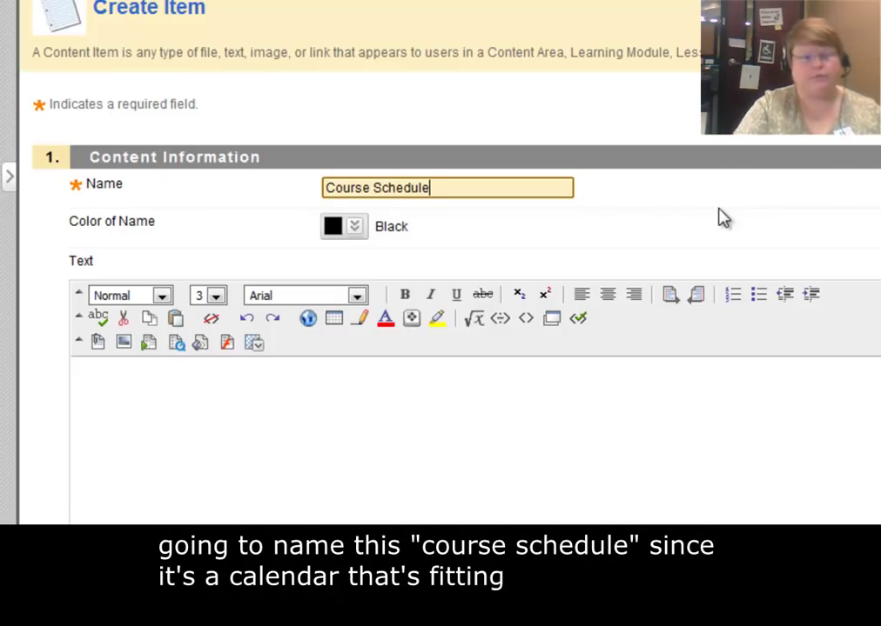
pyautogui.scroll(-2, 730, 217)
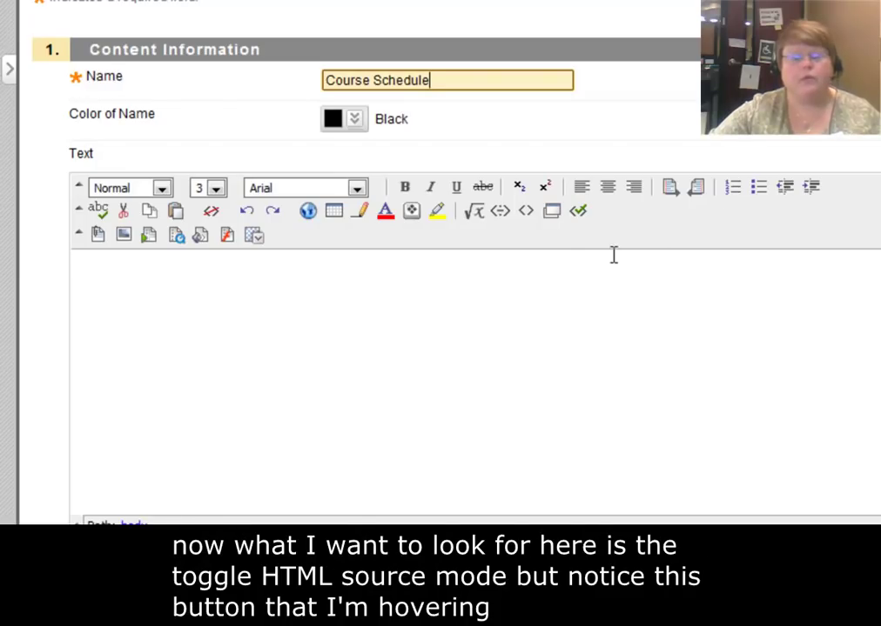
# - In HTML source mode, replace the &nbsp; placeholder with the pasted 800 × 600 calendar iframe code
pyautogui.click(526, 217)
pyautogui.scroll(-1, 625, 263)
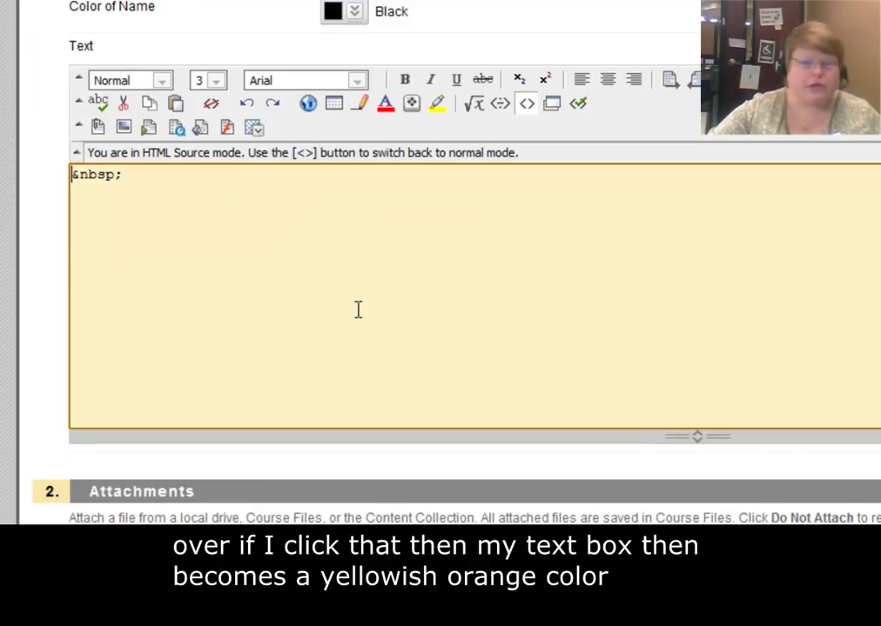
pyautogui.moveTo(130, 175); pyautogui.dragTo(44, 165)
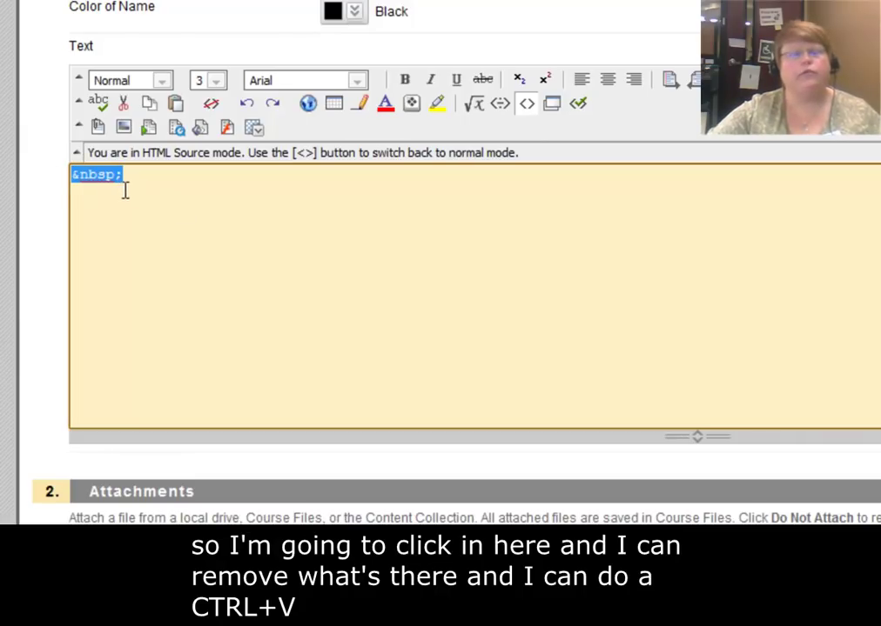
pyautogui.hotkey('ctrl', 'v')
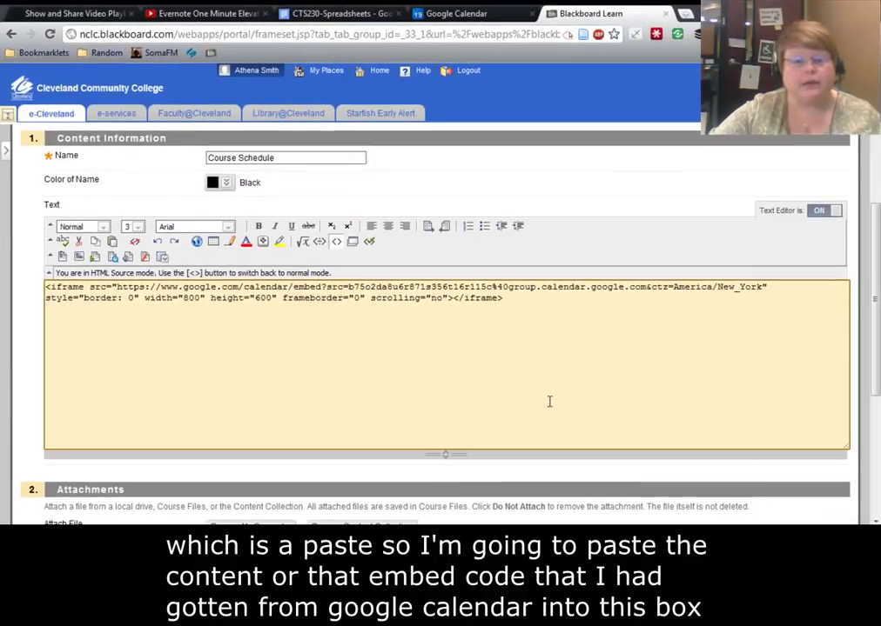
pyautogui.scroll(-3, 548, 402)
pyautogui.scroll(2, 522, 393)
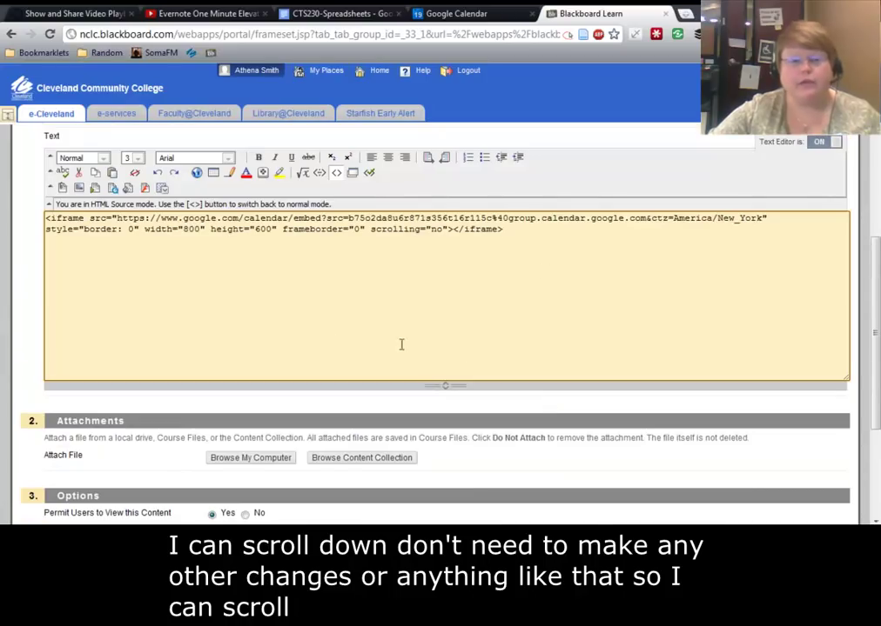
pyautogui.scroll(-2, 607, 309)
pyautogui.scroll(-1, 607, 315)
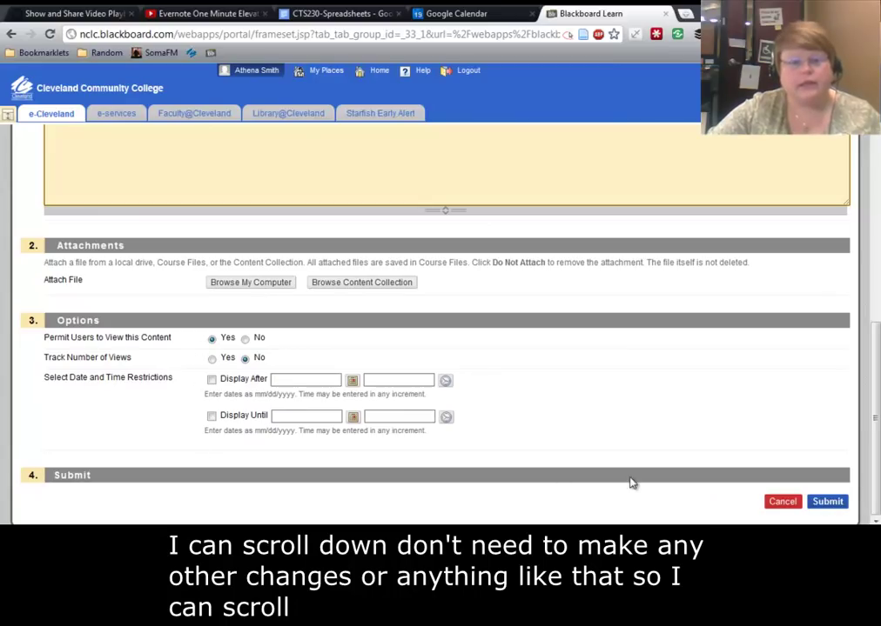
# - Submit the Course Schedule item and view the embedded December 2011 CCC Holidays calendar
pyautogui.click(831, 505)
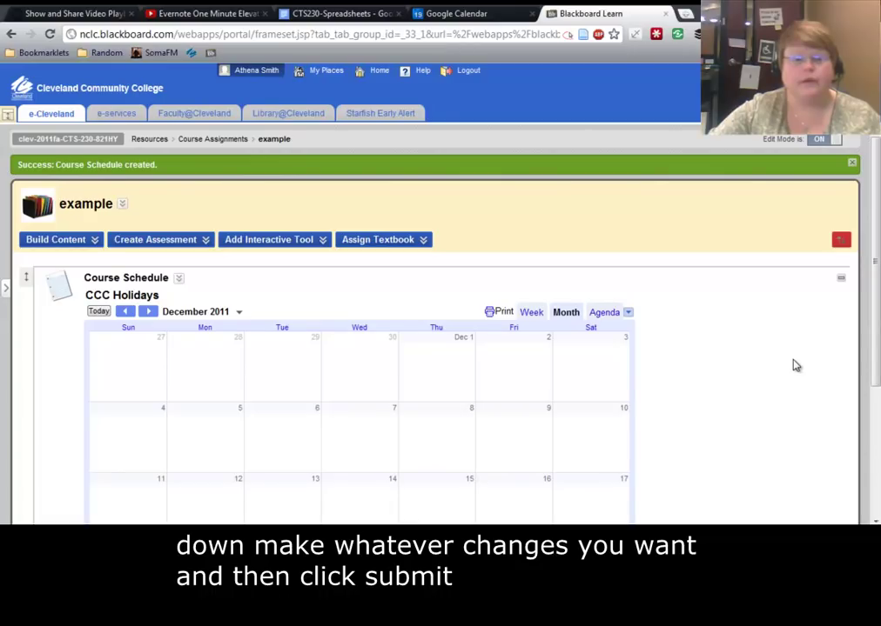
pyautogui.scroll(-3, 795, 365)
pyautogui.scroll(-2, 794, 366)
pyautogui.scroll(2, 783, 370)
pyautogui.scroll(3, 762, 377)
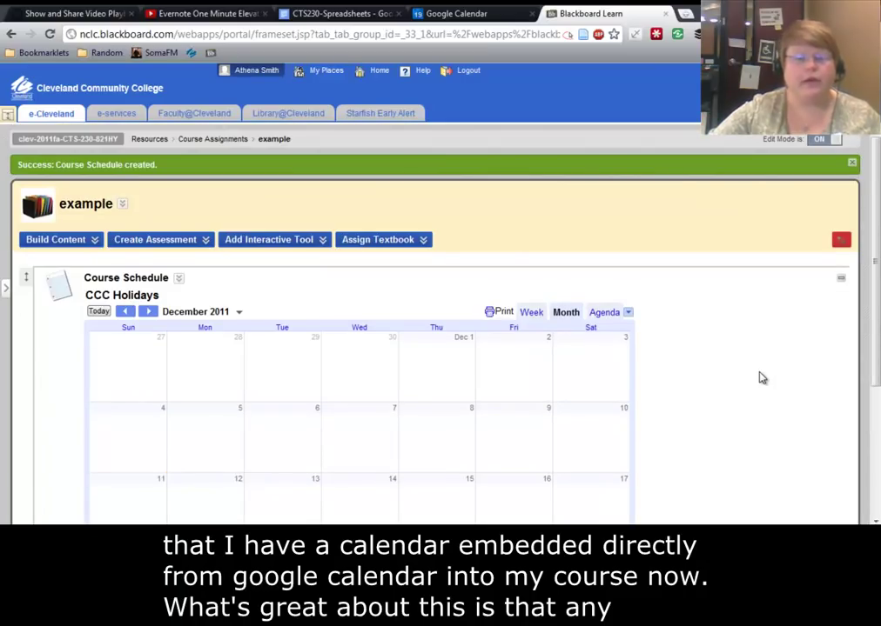
pyautogui.scroll(-2, 762, 378)
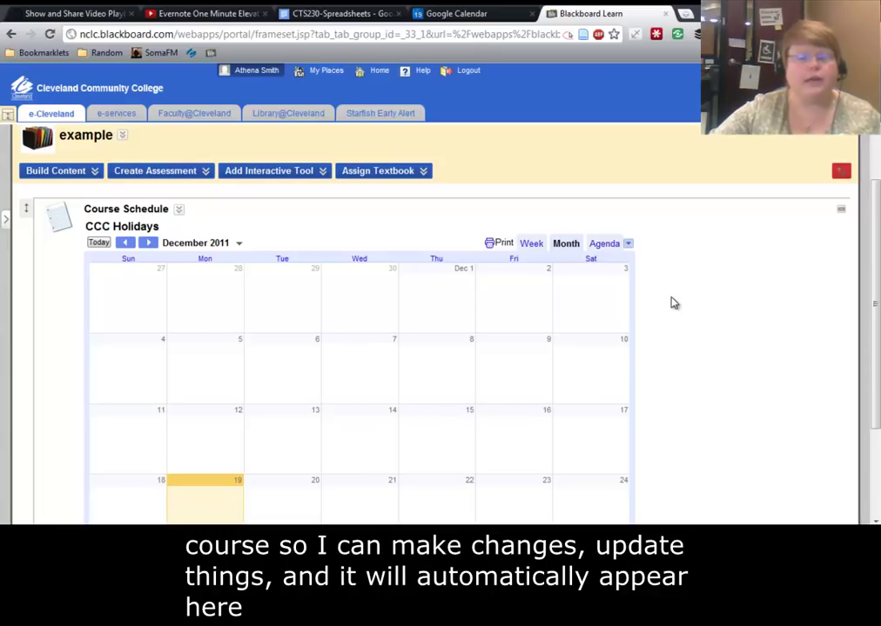
pyautogui.scroll(-3, 671, 304)
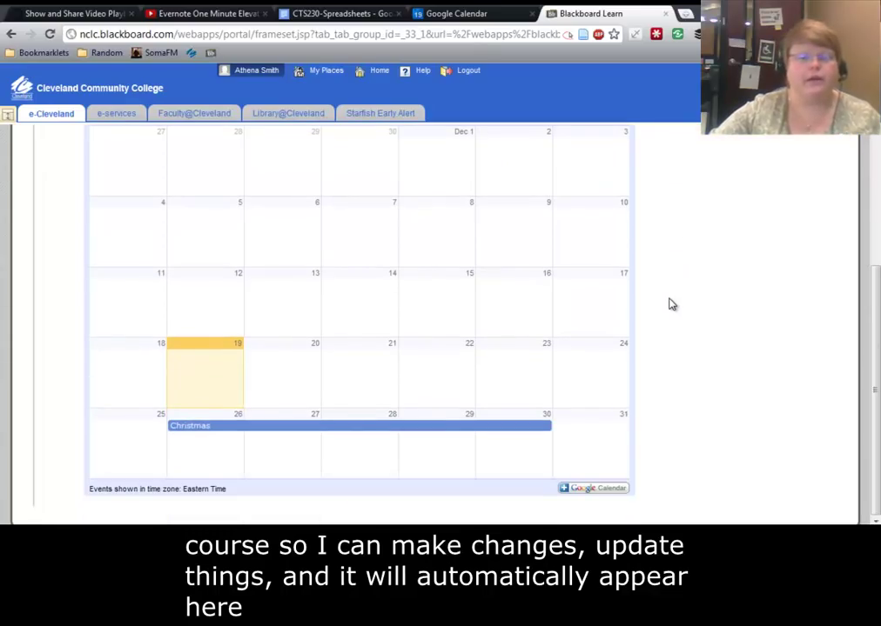